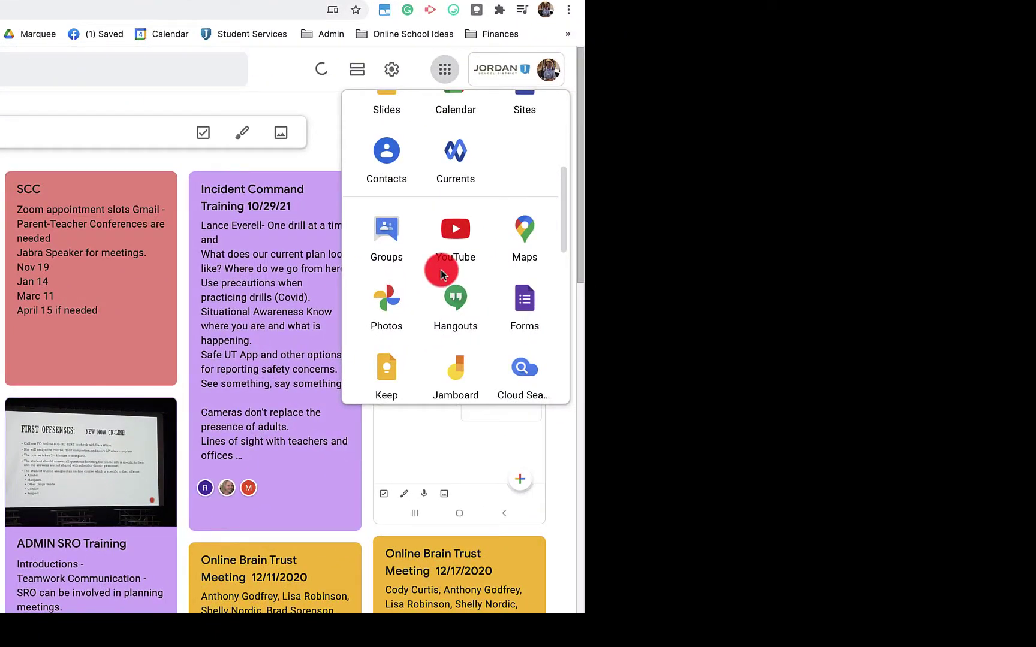
scroll(440, 270, down, 3)
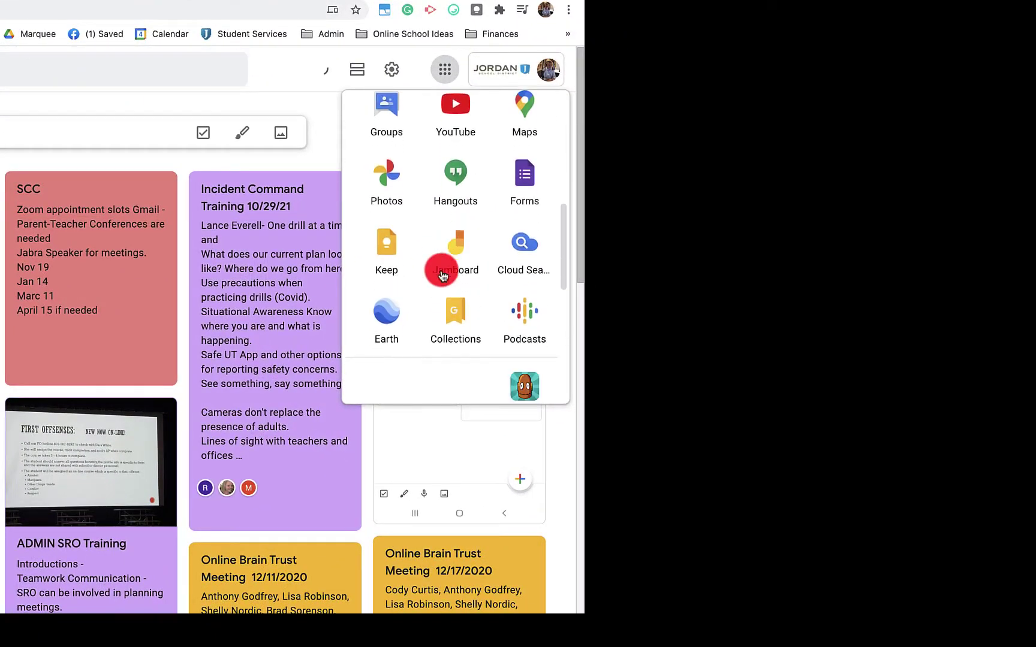
- Return to Google Keep, start a new note, and begin typing its title
click(394, 240)
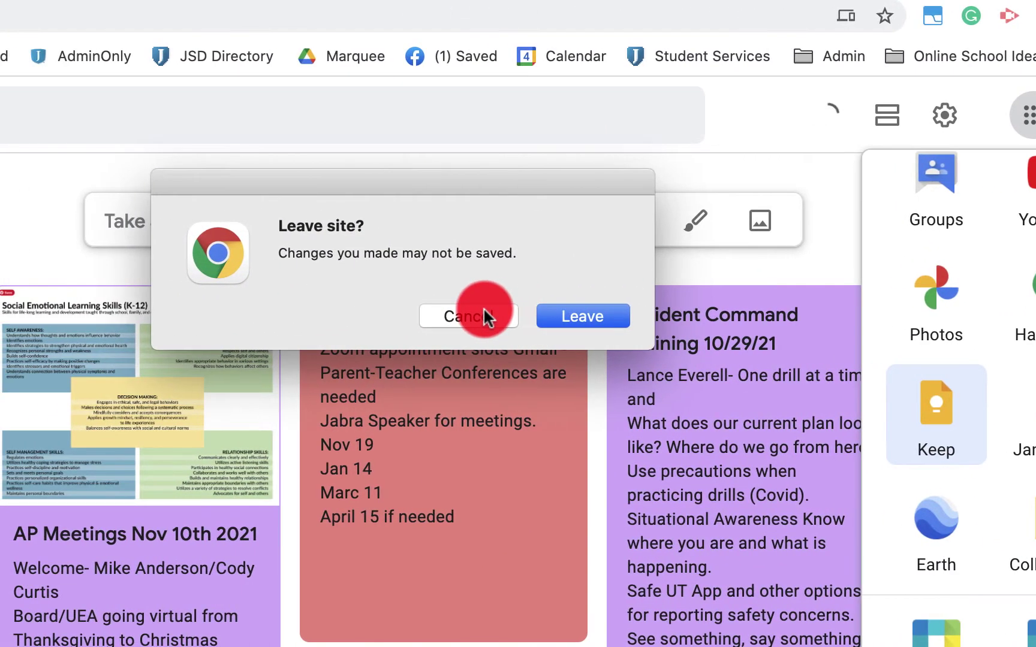
click(481, 307)
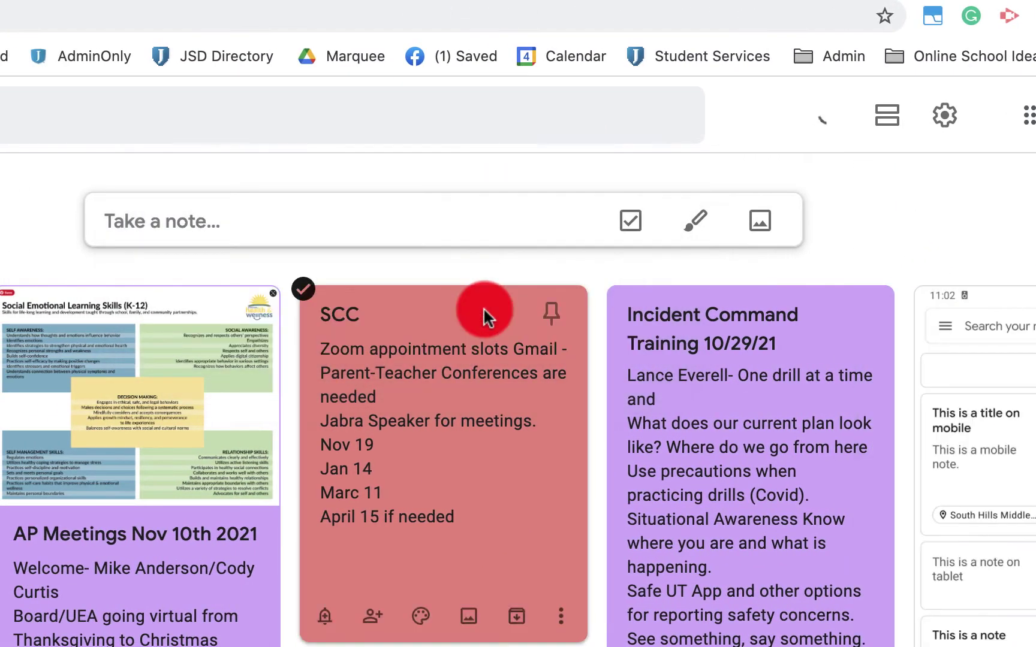
click(266, 220)
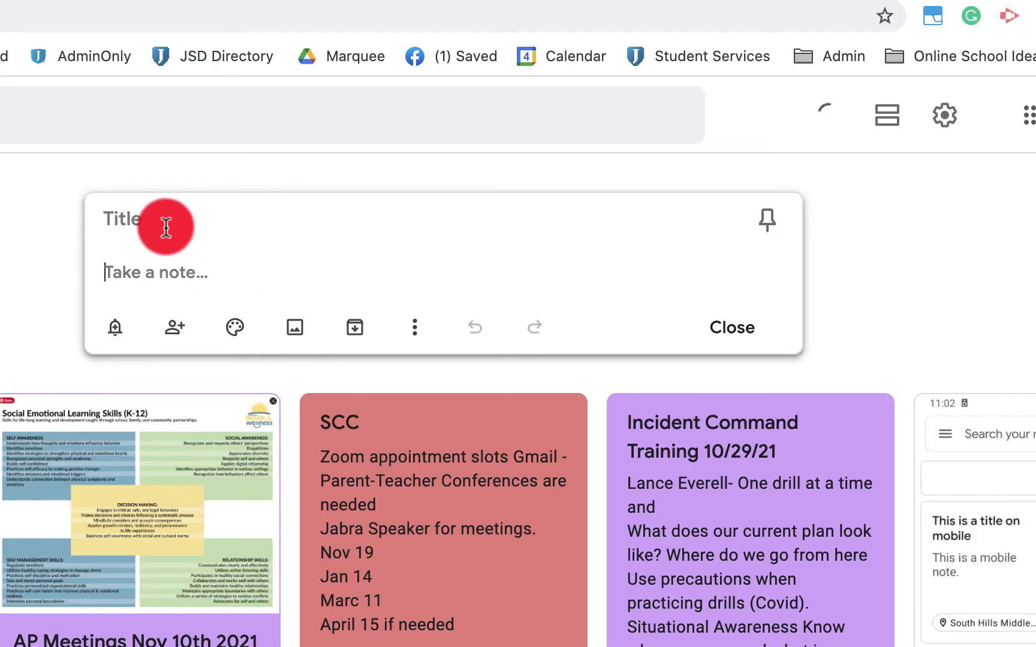
click(162, 217)
text(Multi )
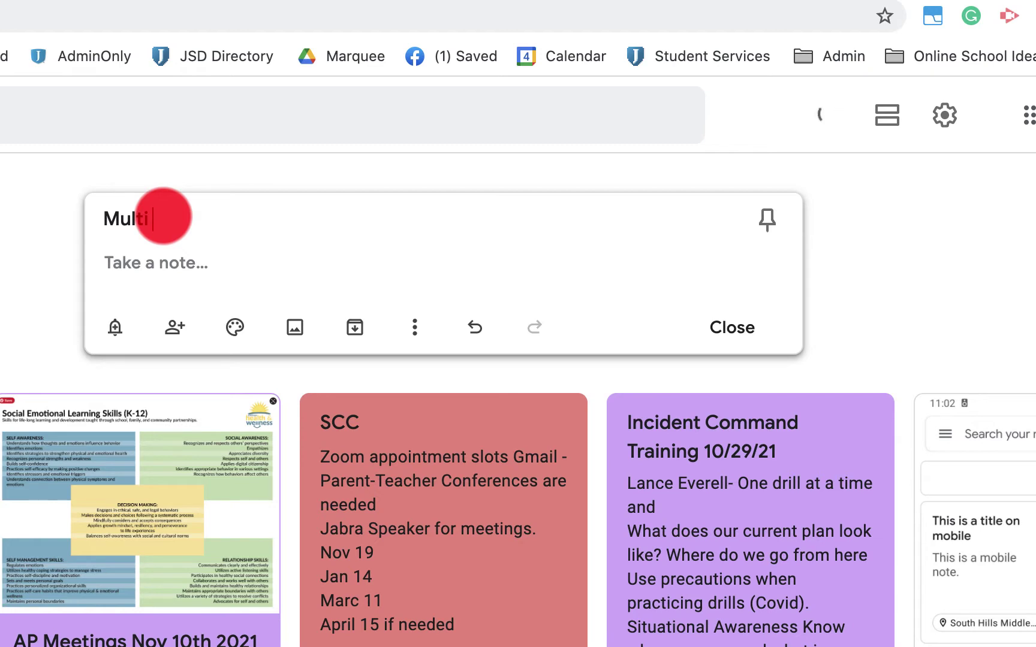
text(Picture K)
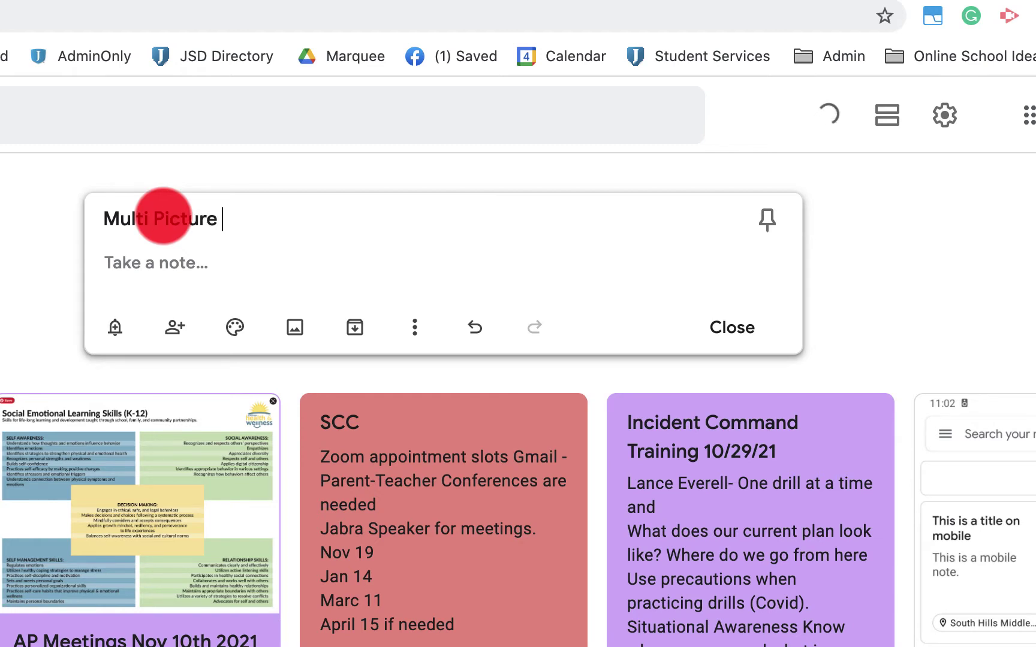
text(eep)
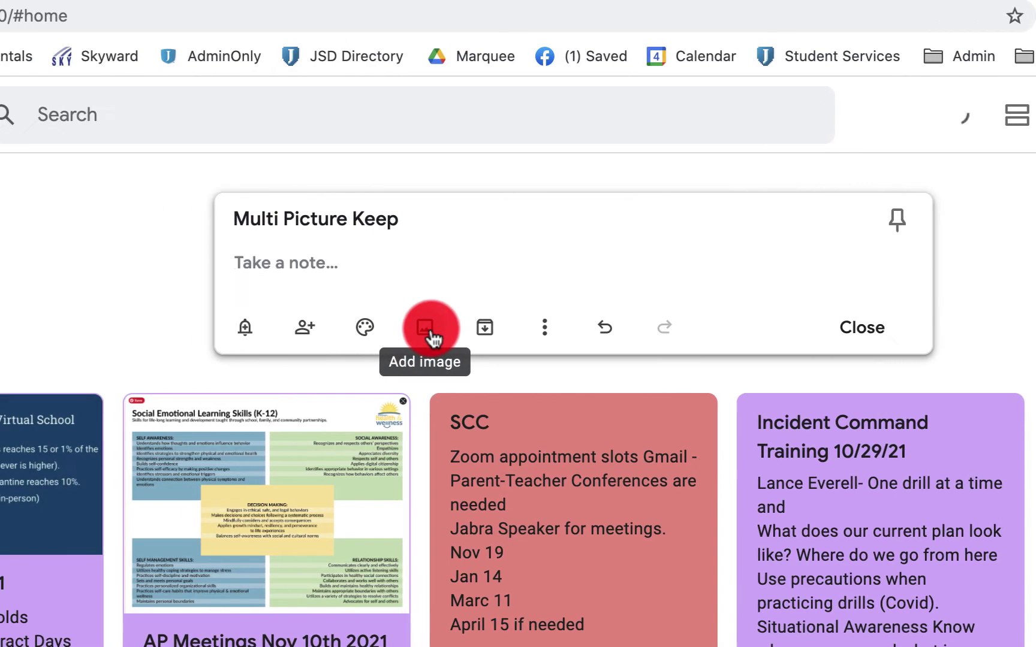
- Insert four key photos from the Photos folder into the note
click(430, 331)
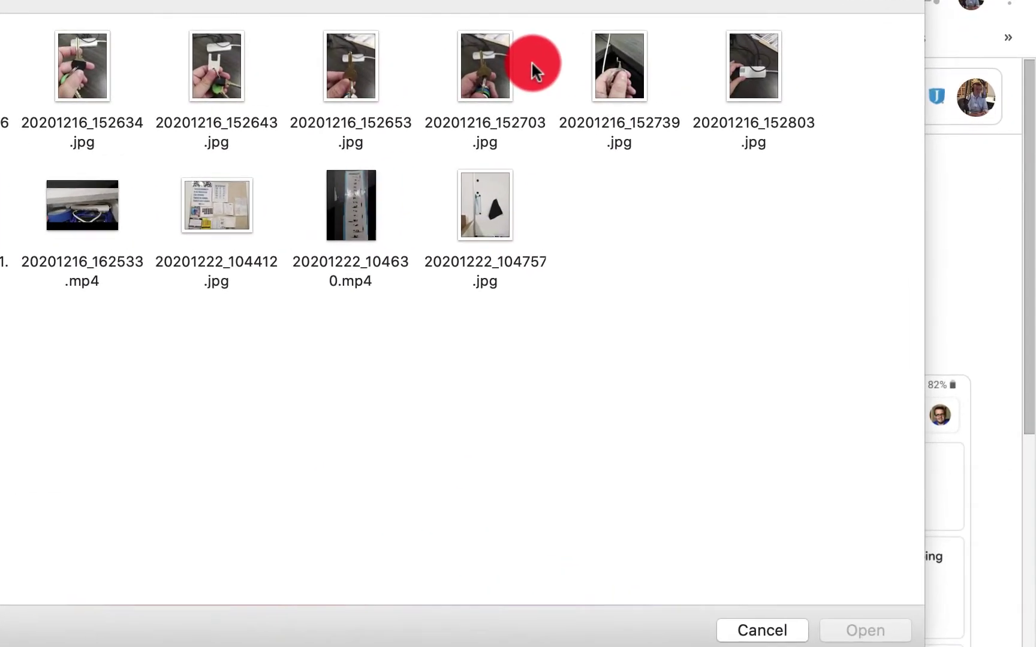
drag(733, 80, 545, 68)
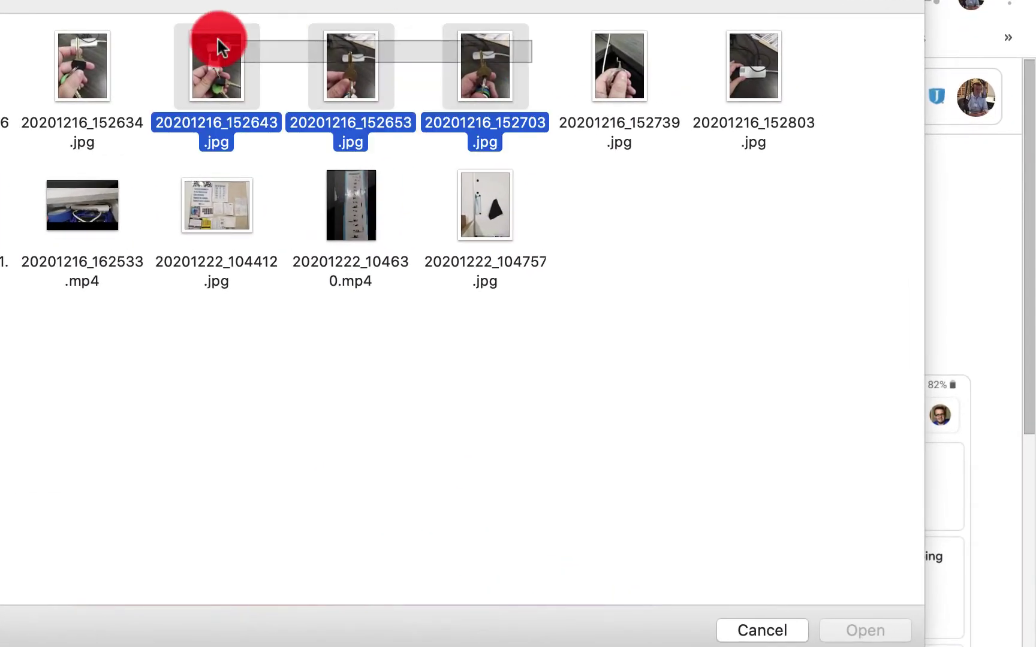
drag(217, 40, 83, 52)
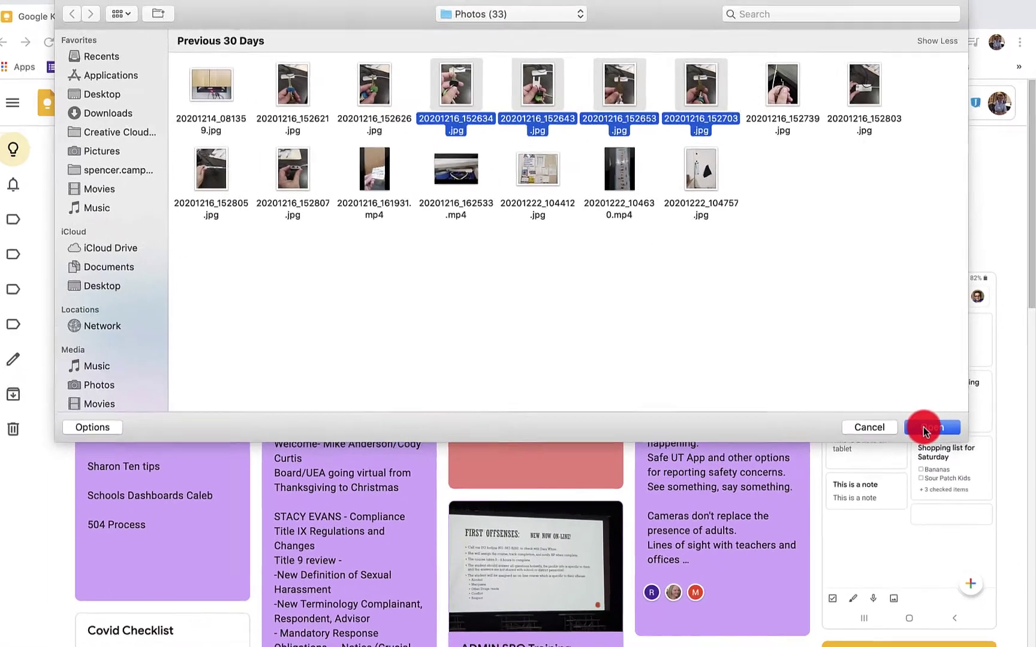
click(852, 637)
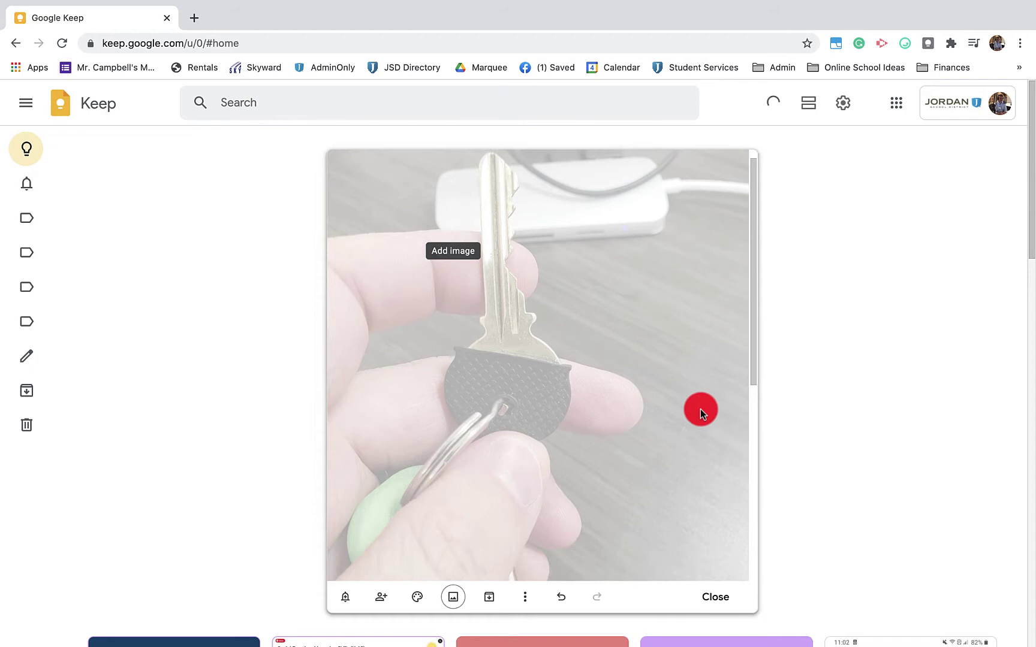
scroll(701, 409, down, 10)
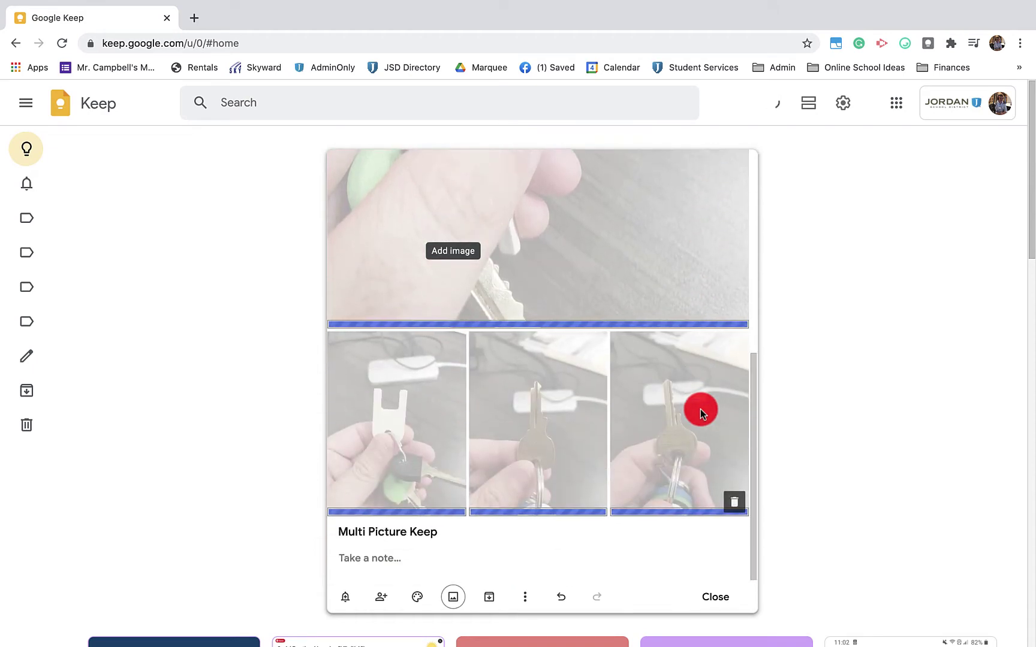
scroll(699, 409, up, 10)
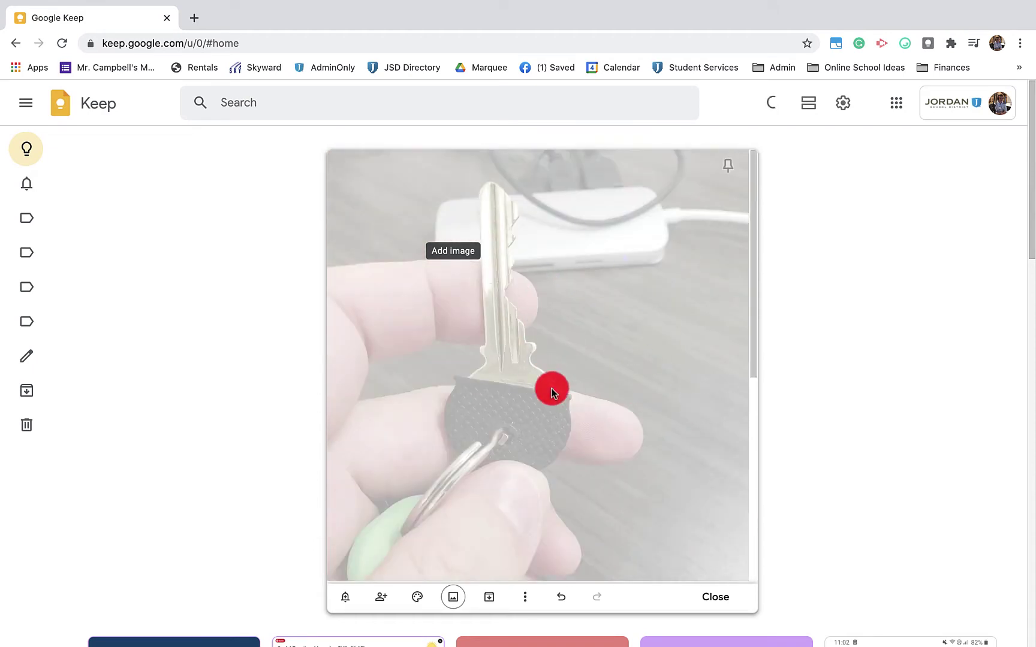
scroll(636, 370, down, 3)
scroll(636, 371, down, 5)
scroll(637, 370, down, 1)
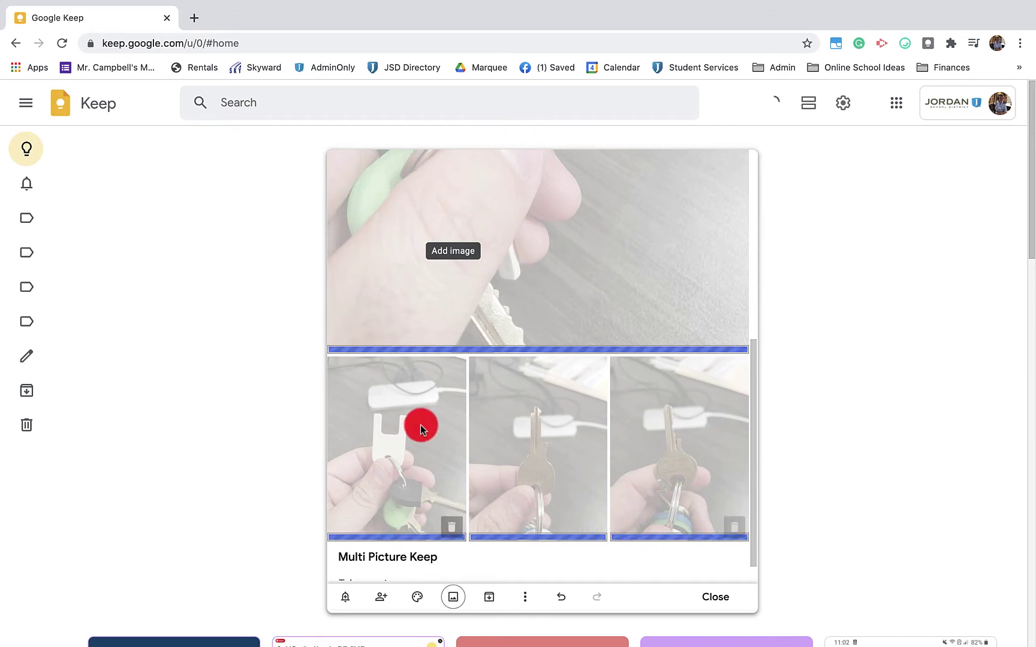
mouse_move(537, 448)
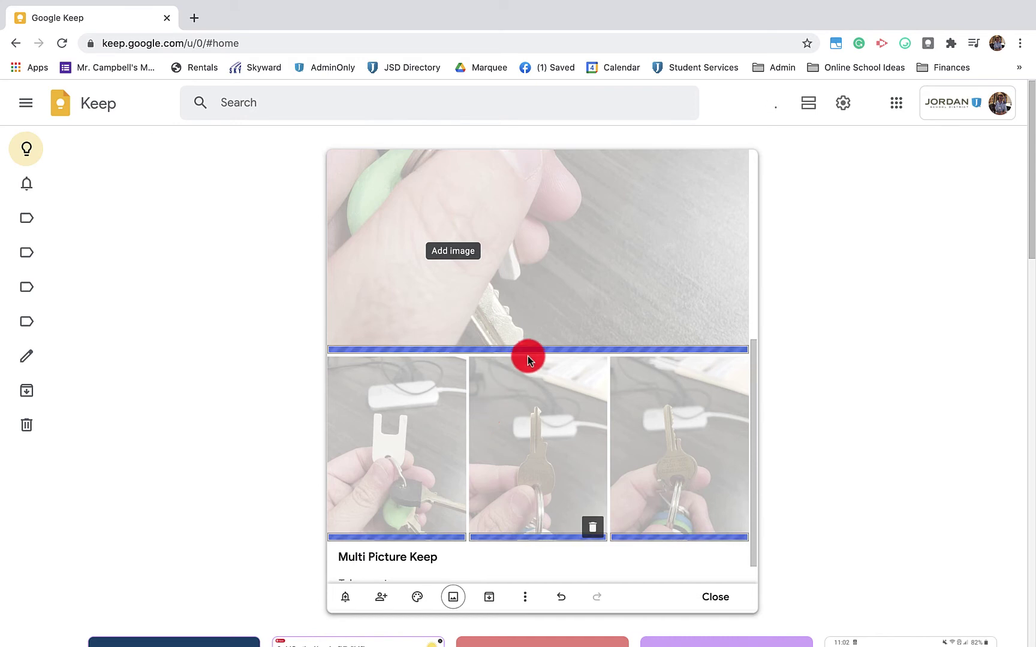
scroll(531, 355, down, 1)
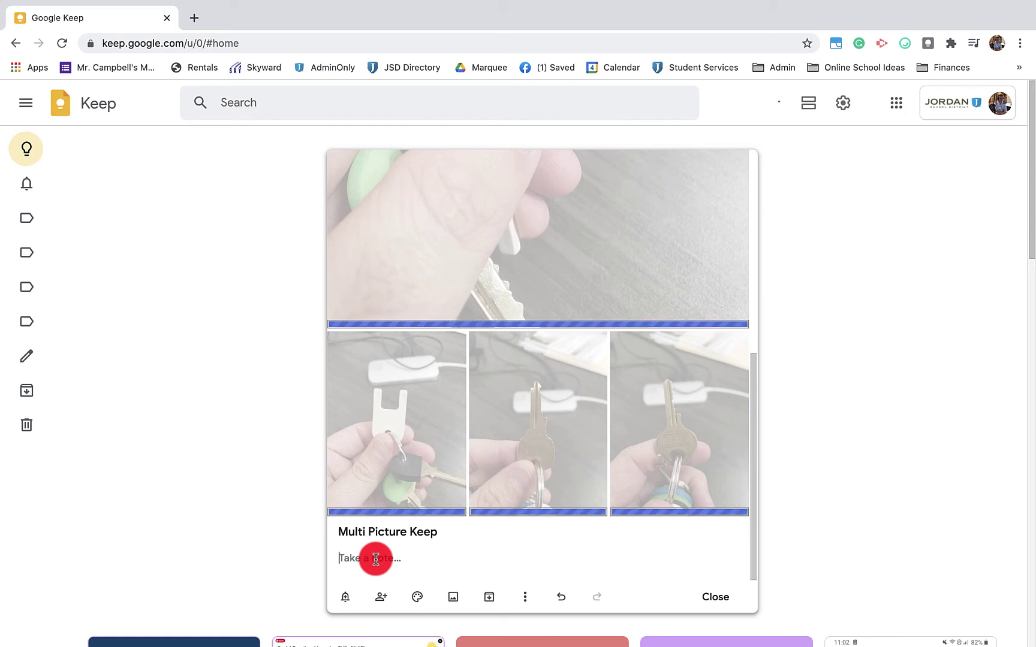
scroll(376, 558, up, 3)
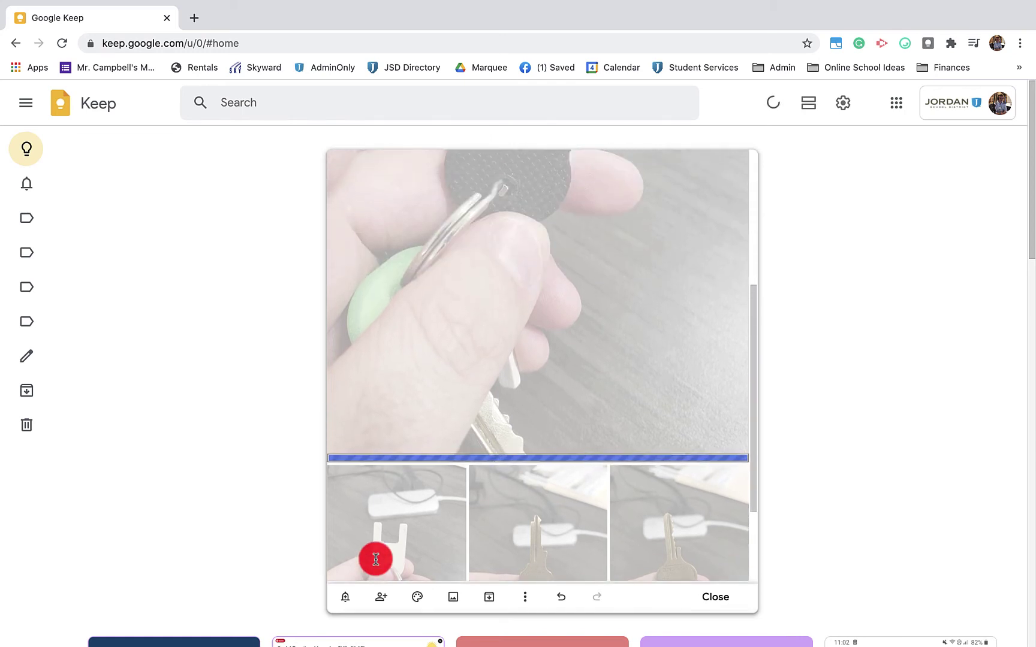
scroll(463, 314, up, 2)
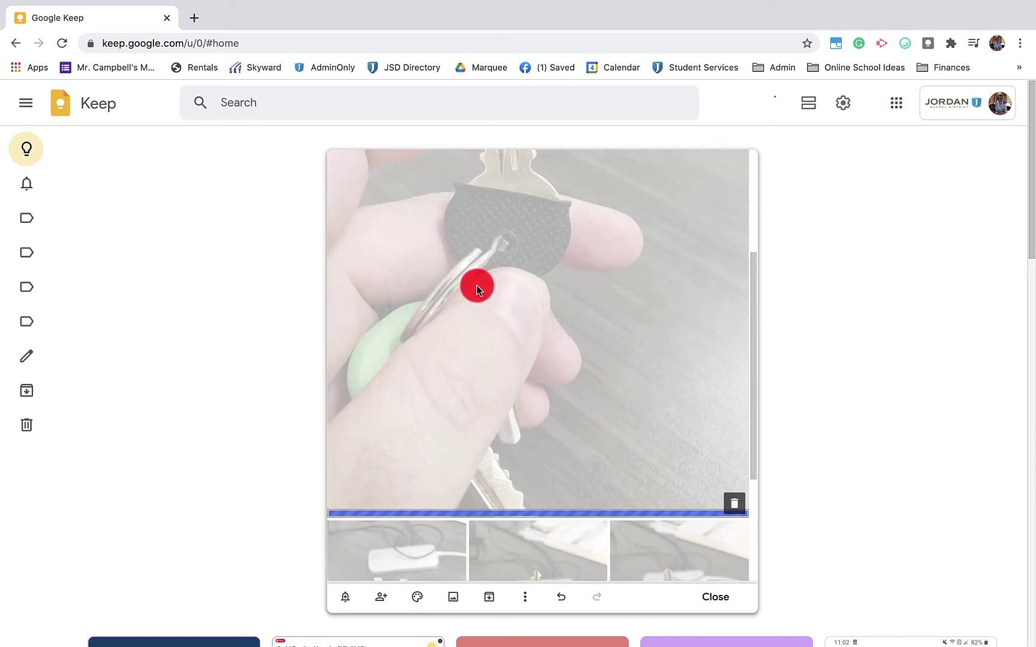
scroll(476, 285, down, 3)
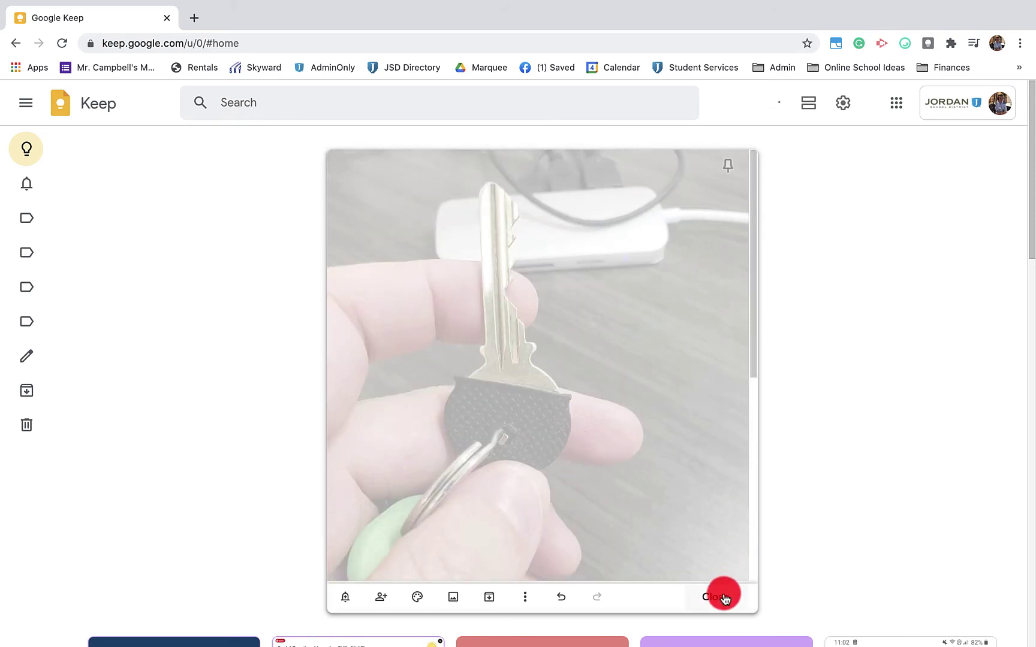
- Close the note editor so the four-photo note is saved
click(720, 603)
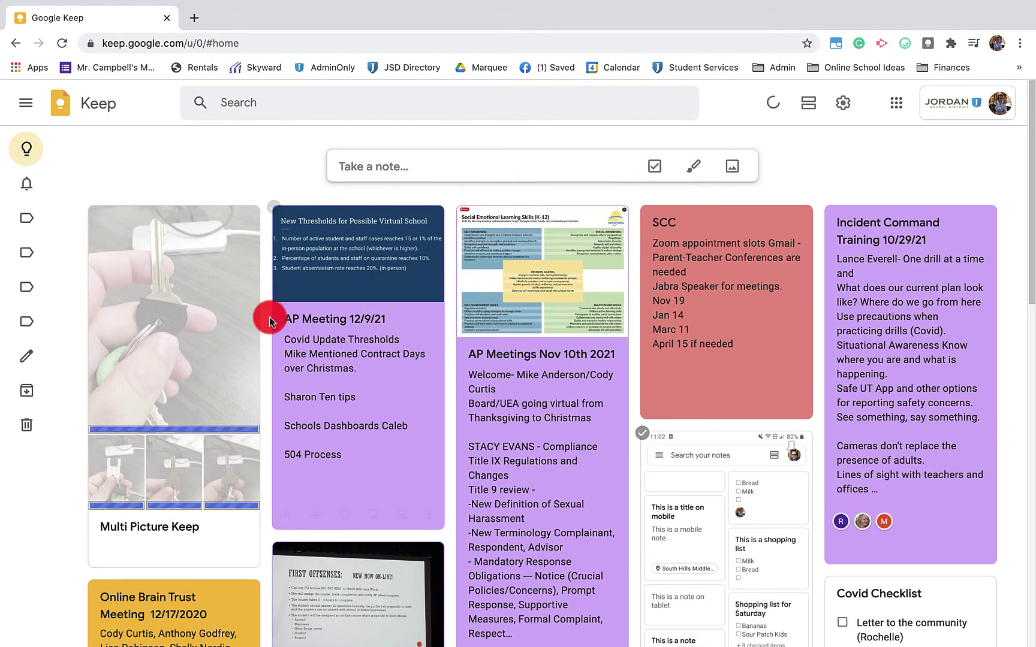